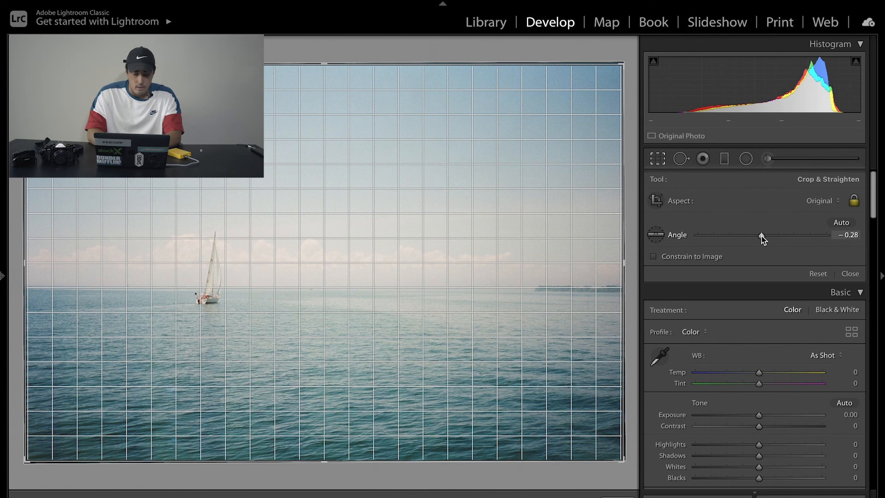
- Straighten the sailboat seascape to a crop angle of −0.46 and apply the crop
{"action": "left_click_drag", "start_coordinate": [761, 237], "coordinate": [762, 237]}
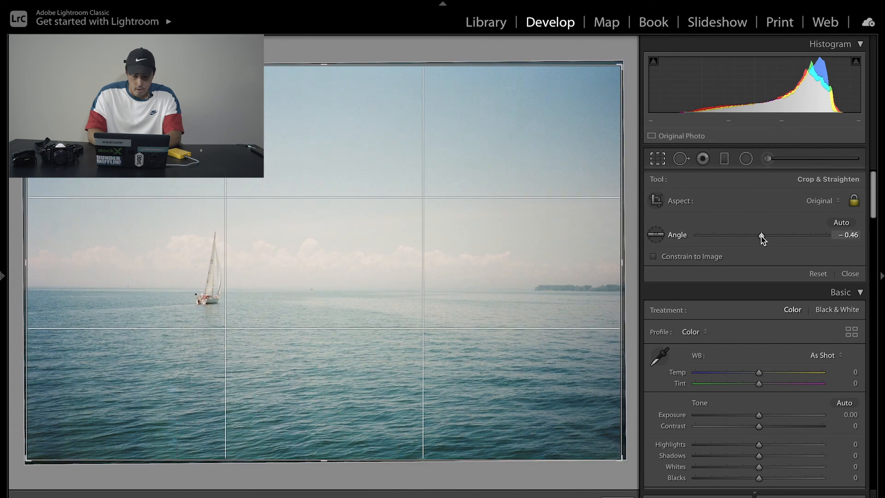
{"action": "key", "text": "Return"}
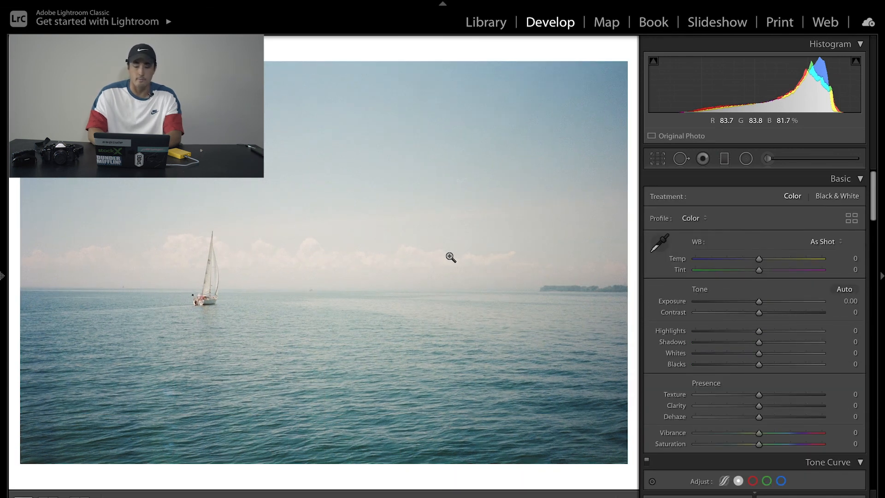
- Apply the Film Daytime user preset to the sailboat seascape
{"action": "left_click", "coordinate": [4, 277]}
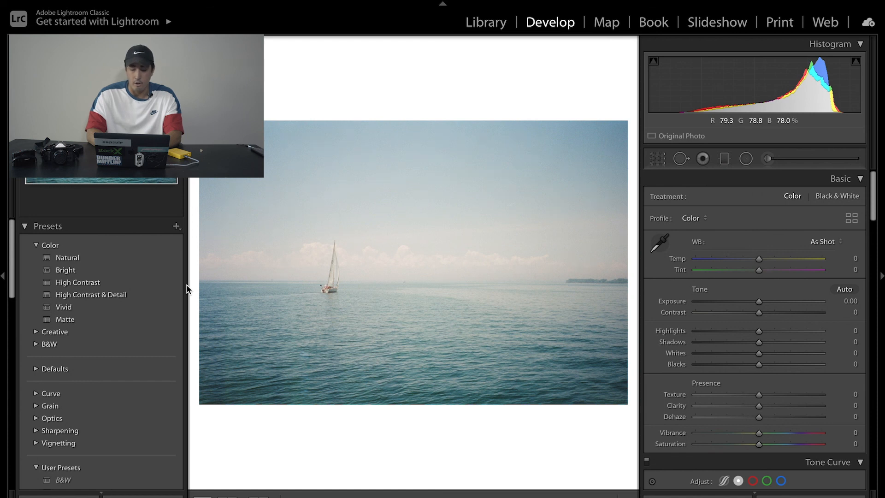
{"action": "scroll", "coordinate": [112, 427], "scroll_direction": "down", "scroll_amount": 3}
{"action": "scroll", "coordinate": [113, 429], "scroll_direction": "down", "scroll_amount": 5}
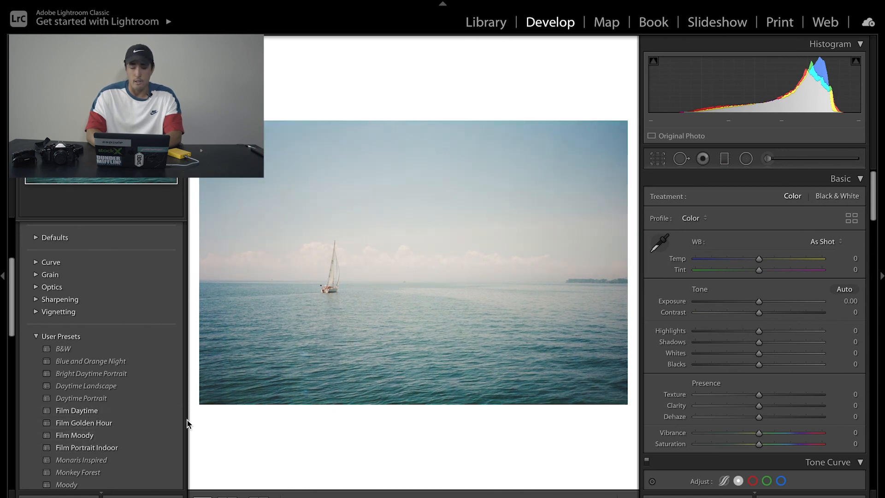
{"action": "left_click", "coordinate": [149, 415]}
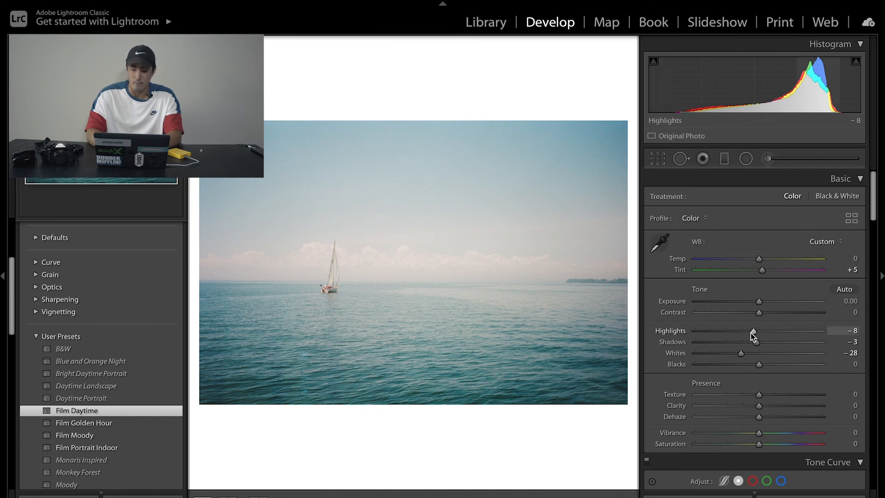
- Set the seascape's Highlights to −84 and Exposure to −0.10, and its Blue hue to −5
{"action": "left_click_drag", "start_coordinate": [754, 332], "coordinate": [707, 333]}
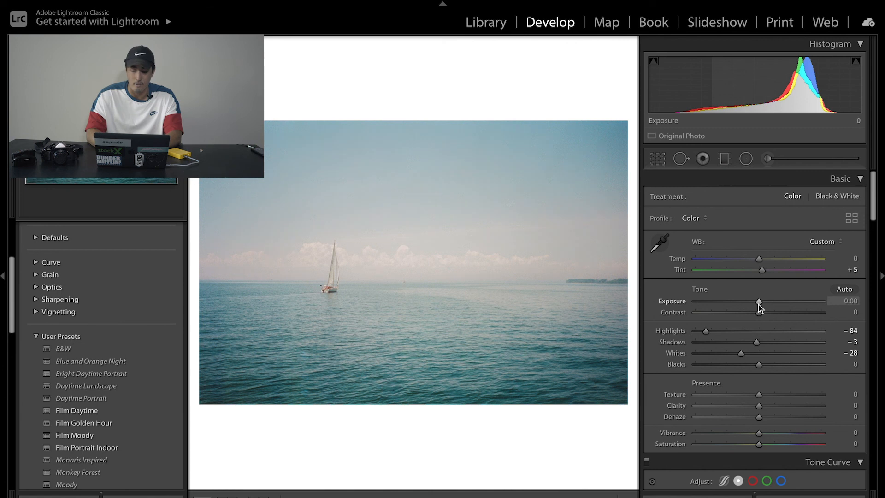
{"action": "left_click_drag", "start_coordinate": [759, 303], "coordinate": [757, 303]}
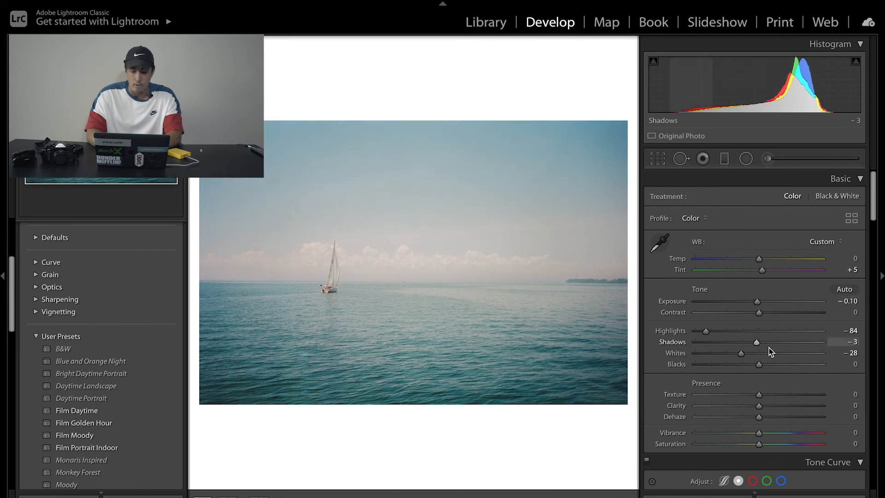
{"action": "scroll", "coordinate": [769, 348], "scroll_direction": "down", "scroll_amount": 3}
{"action": "scroll", "coordinate": [769, 349], "scroll_direction": "down", "scroll_amount": 15}
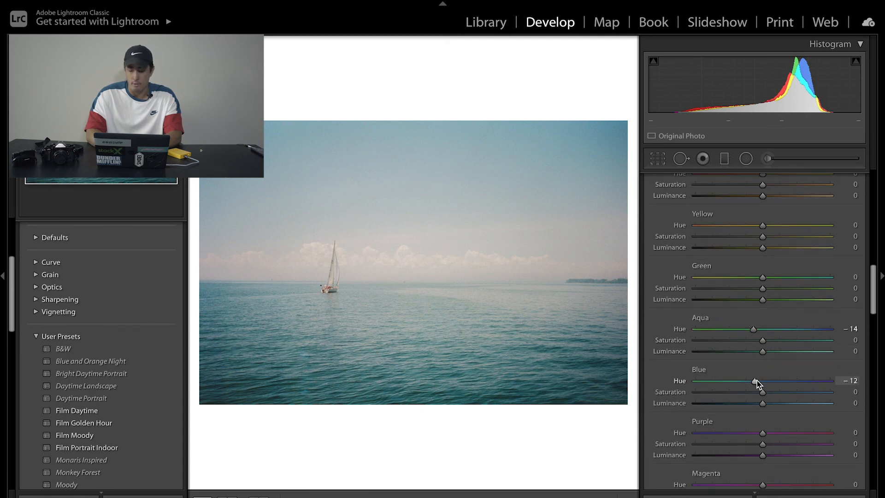
{"action": "left_click_drag", "start_coordinate": [757, 380], "coordinate": [758, 381]}
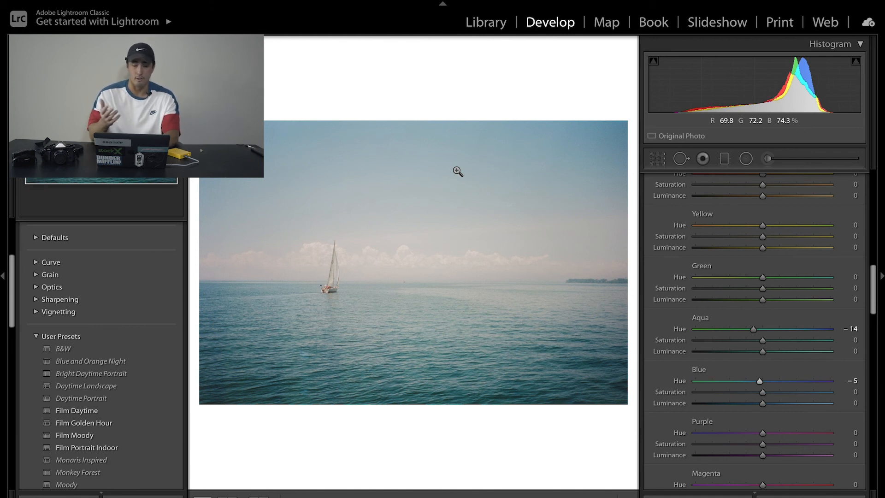
- Copy the seascape's develop settings and paste them onto the next photo, the man at the helm, after resetting it
{"action": "key", "text": "ctrl+shift+c"}
{"action": "key", "text": "Return"}
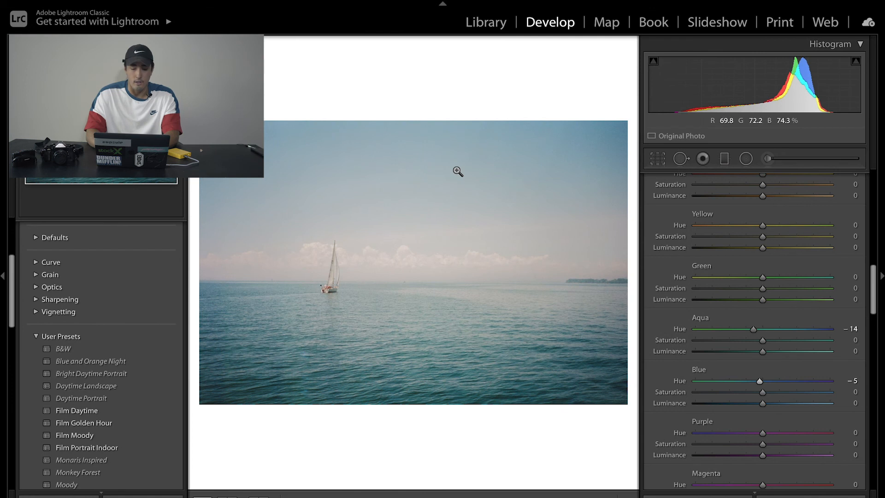
{"action": "key", "text": "Right"}
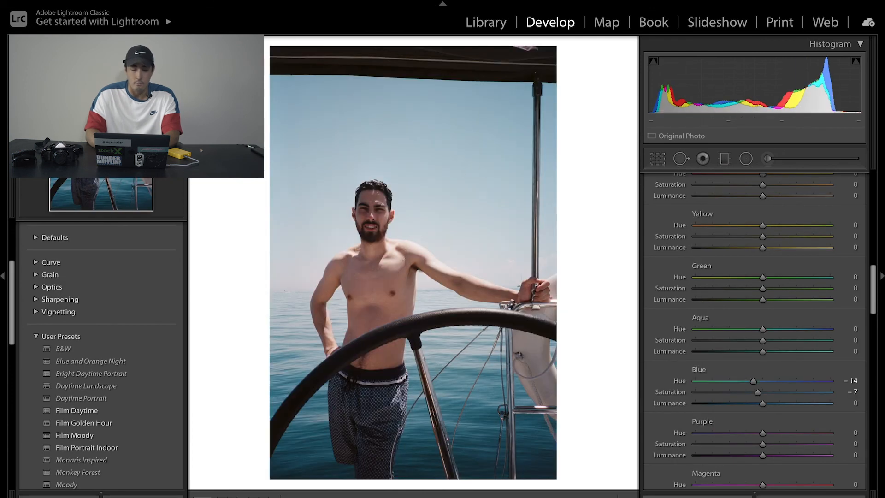
{"action": "key", "text": "ctrl+shift+r"}
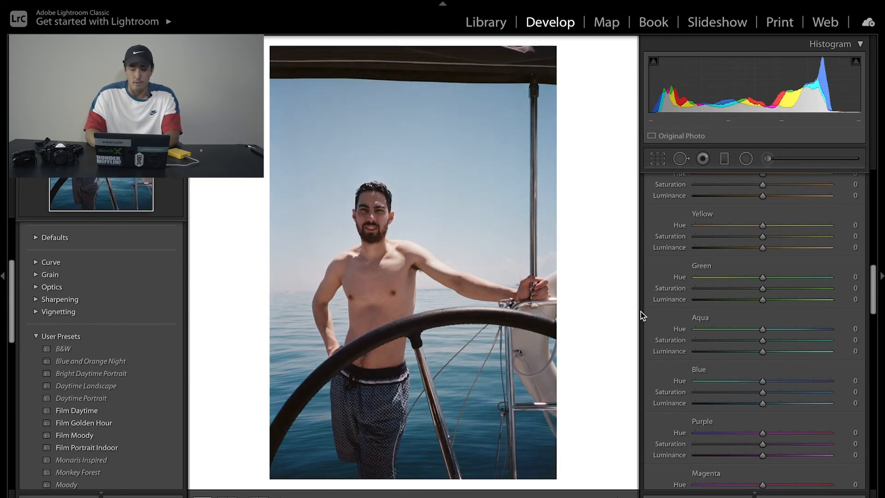
{"action": "key", "text": "ctrl+shift+v"}
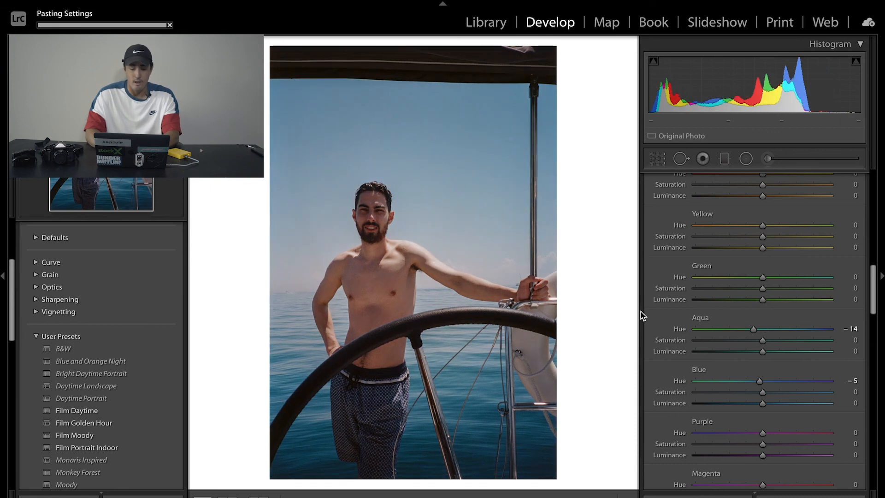
- Reset Exposure, Highlights and Whites to 0 on the photo of the man at the helm
{"action": "scroll", "coordinate": [781, 257], "scroll_direction": "up", "scroll_amount": 10}
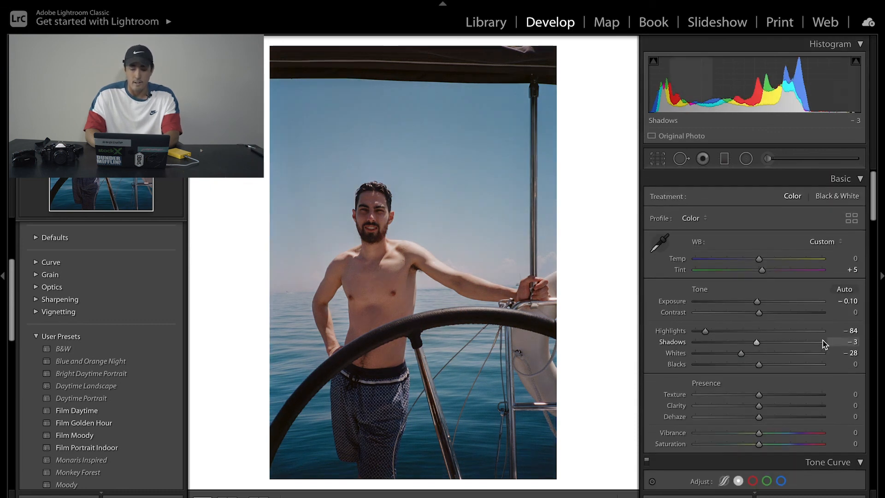
{"action": "double_click", "coordinate": [757, 301]}
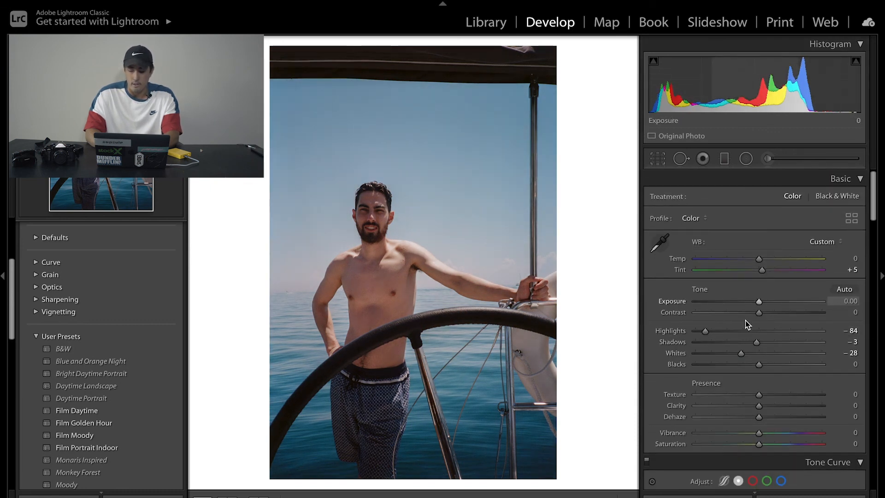
{"action": "left_click_drag", "start_coordinate": [707, 332], "coordinate": [750, 336]}
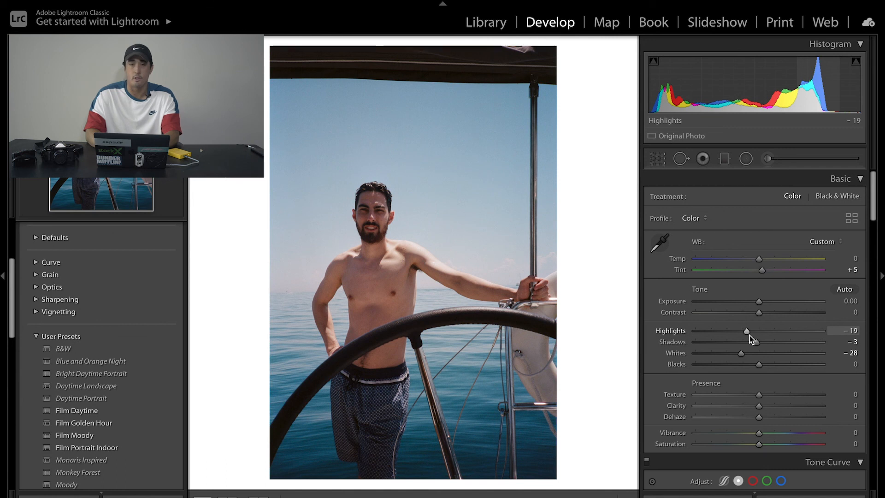
{"action": "double_click", "coordinate": [748, 331]}
{"action": "double_click", "coordinate": [741, 353]}
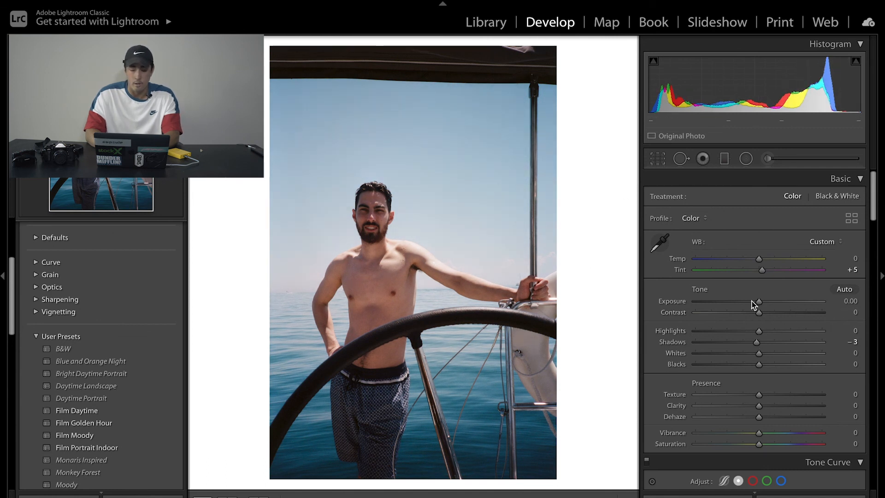
- Set the Blue hue of the helm photo to −9
{"action": "scroll", "coordinate": [792, 369], "scroll_direction": "down", "scroll_amount": 10}
{"action": "scroll", "coordinate": [795, 372], "scroll_direction": "down", "scroll_amount": 3}
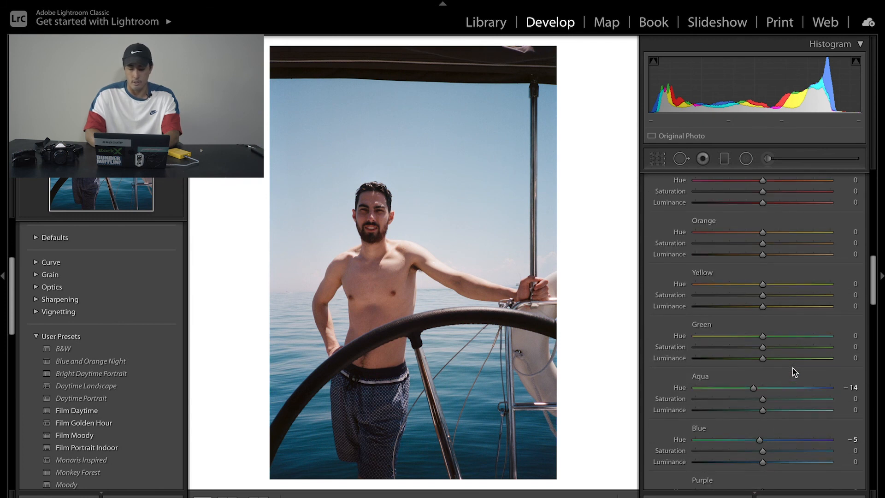
{"action": "left_click_drag", "start_coordinate": [761, 441], "coordinate": [757, 442]}
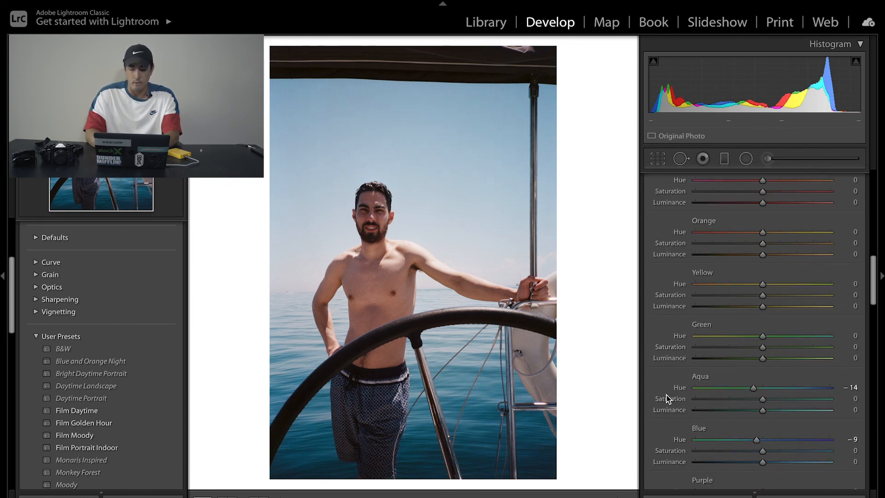
- Straighten the helm photo slightly with the Crop & Straighten tool
{"action": "scroll", "coordinate": [696, 203], "scroll_direction": "up", "scroll_amount": 10}
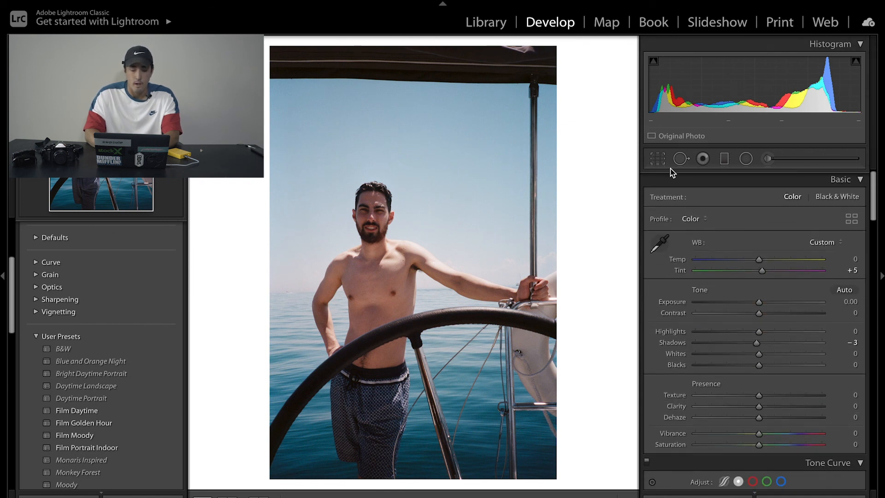
{"action": "left_click", "coordinate": [658, 159]}
{"action": "left_click_drag", "start_coordinate": [761, 234], "coordinate": [762, 234]}
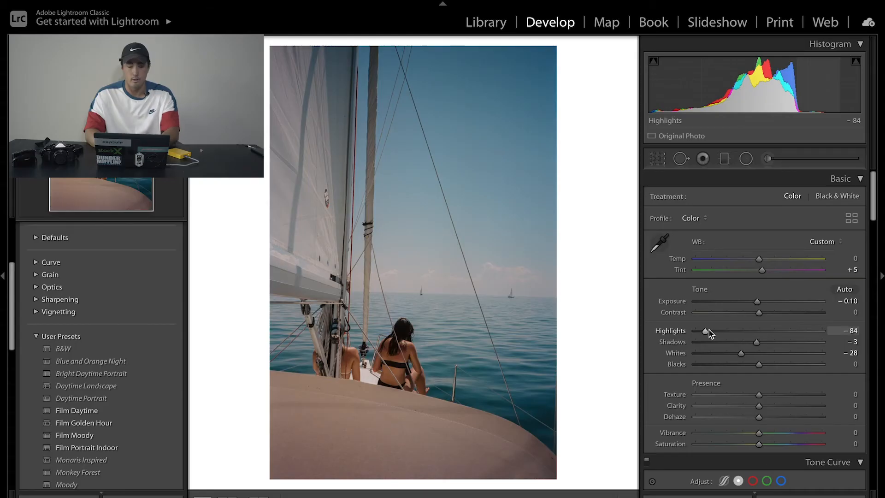
- Reset Whites and Exposure to 0 on the photo of the women on the bow, and set Highlights to −12 and Temp to +2
{"action": "double_click", "coordinate": [706, 330]}
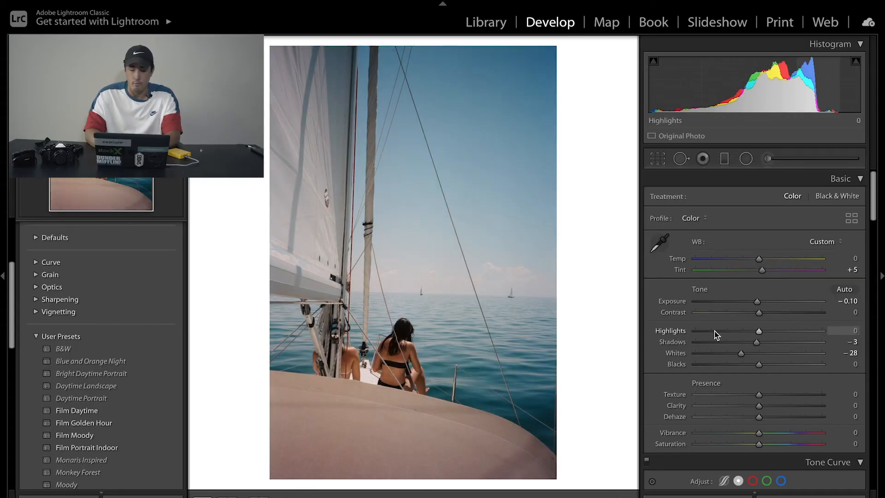
{"action": "double_click", "coordinate": [742, 354]}
{"action": "double_click", "coordinate": [759, 303]}
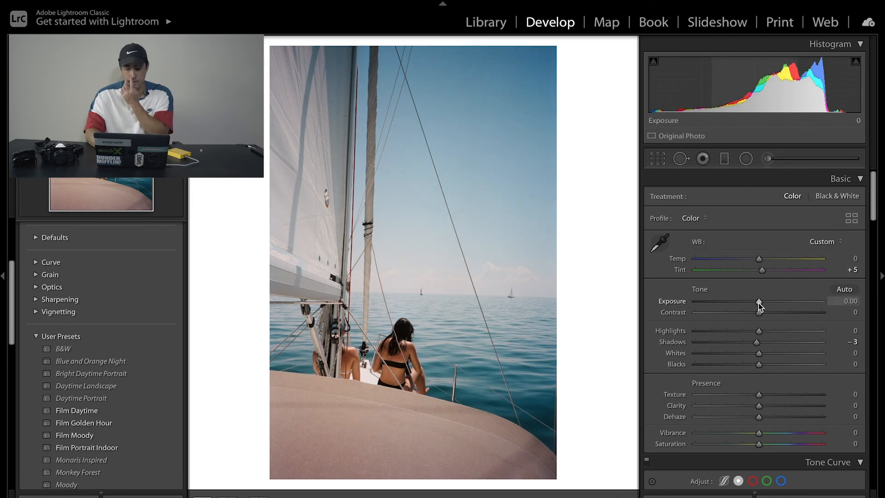
{"action": "left_click_drag", "start_coordinate": [758, 332], "coordinate": [751, 334]}
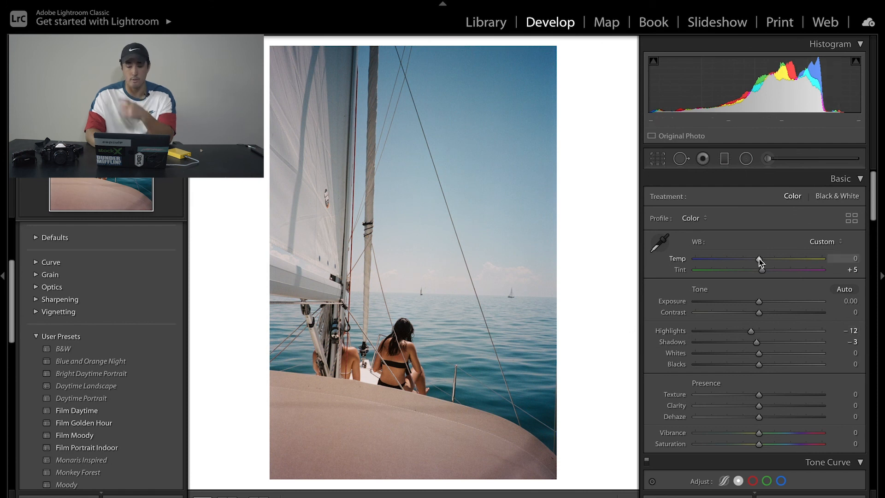
{"action": "left_click_drag", "start_coordinate": [759, 259], "coordinate": [759, 259]}
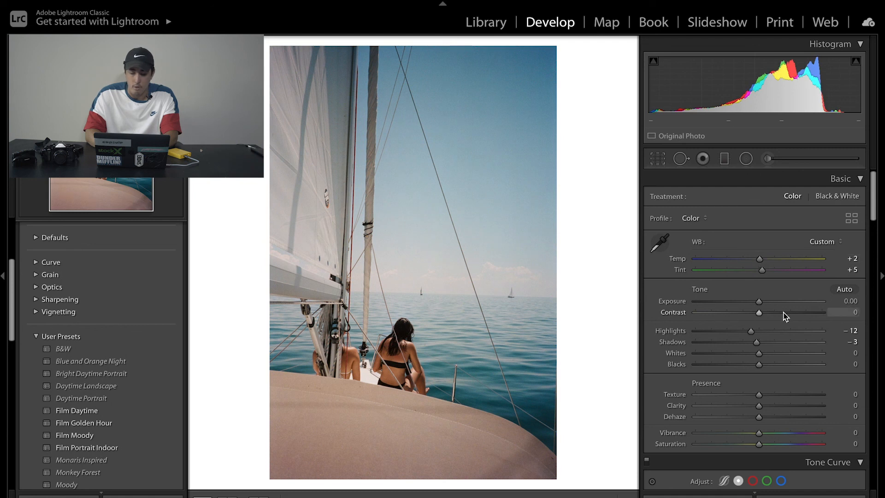
- Fine-tune the bow photo's colors with the HSL adjustments
{"action": "scroll", "coordinate": [769, 349], "scroll_direction": "down", "scroll_amount": 15}
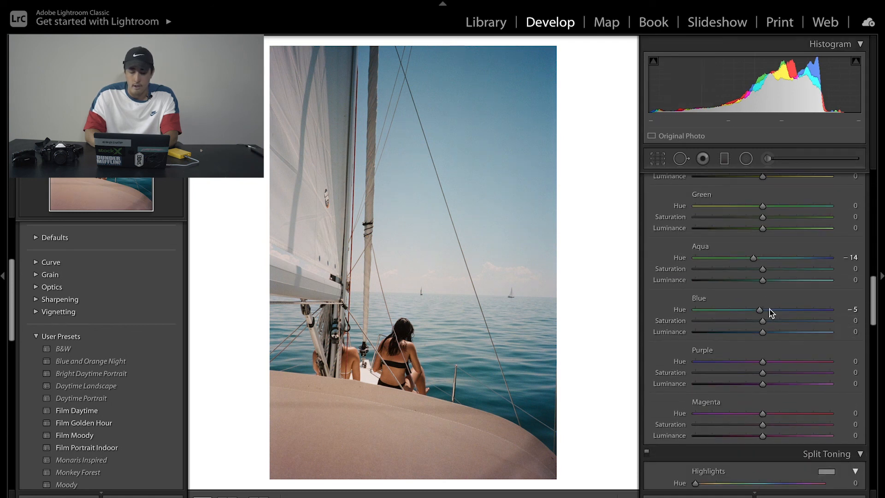
{"action": "left_click_drag", "start_coordinate": [763, 195], "coordinate": [751, 199]}
- Straighten the bow photo to a crop angle of −1.60 and apply the crop
{"action": "scroll", "coordinate": [751, 296], "scroll_direction": "up", "scroll_amount": 12}
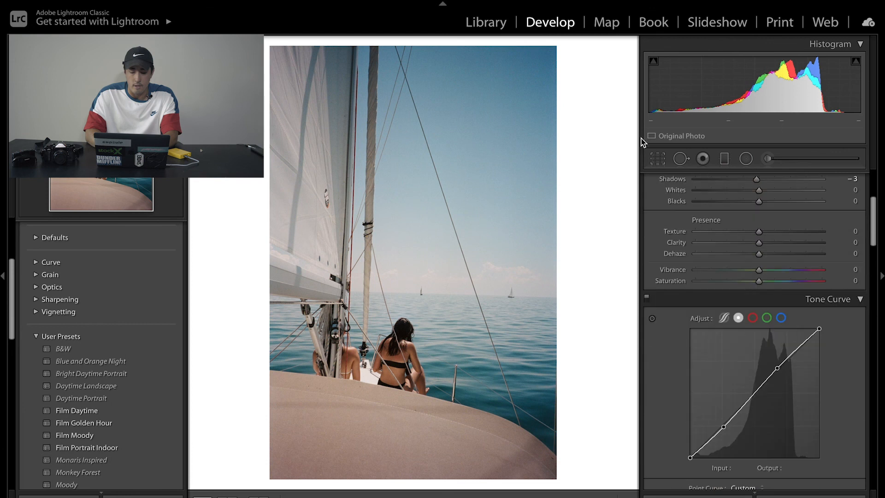
{"action": "left_click", "coordinate": [657, 161]}
{"action": "left_click_drag", "start_coordinate": [762, 237], "coordinate": [760, 237]}
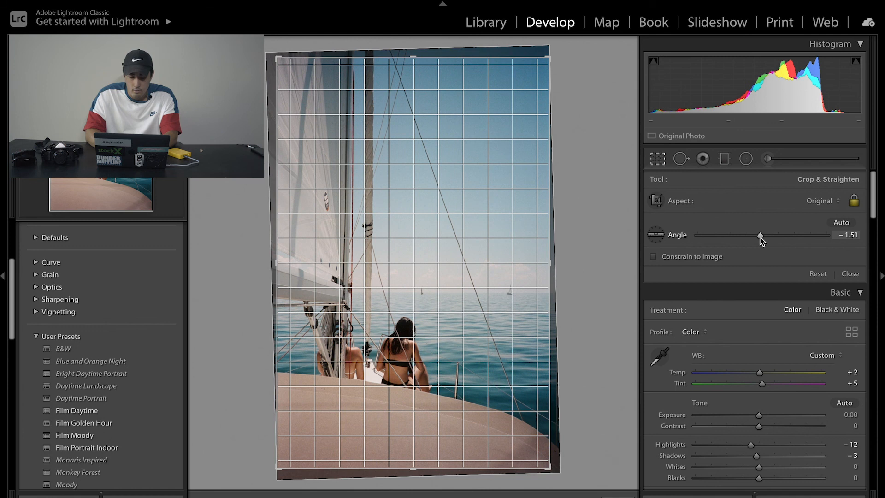
{"action": "left_click_drag", "start_coordinate": [760, 237], "coordinate": [759, 237]}
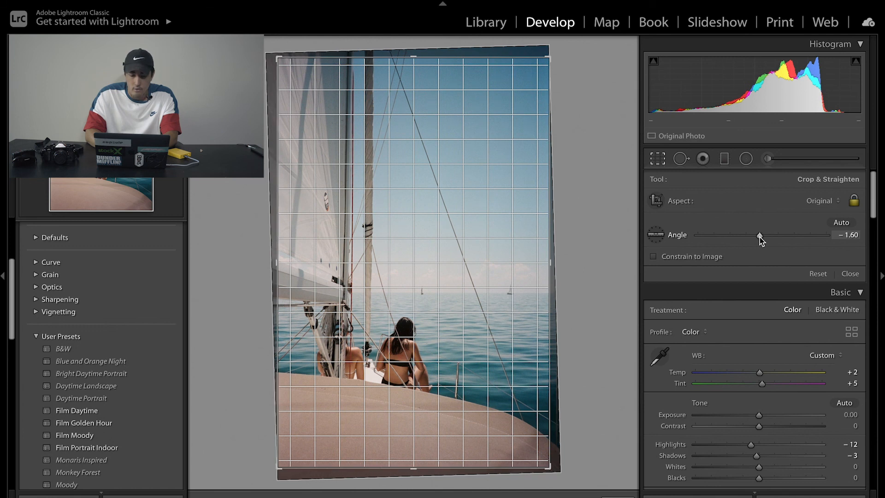
{"action": "key", "text": "Return"}
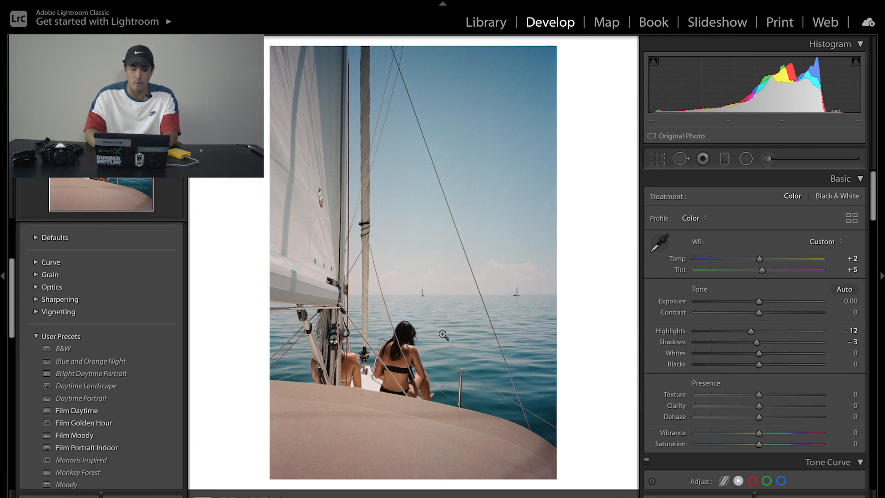
- Switch to the next photo, the wooden deck over the water, and set its Contrast to +11
{"action": "left_click", "coordinate": [805, 182]}
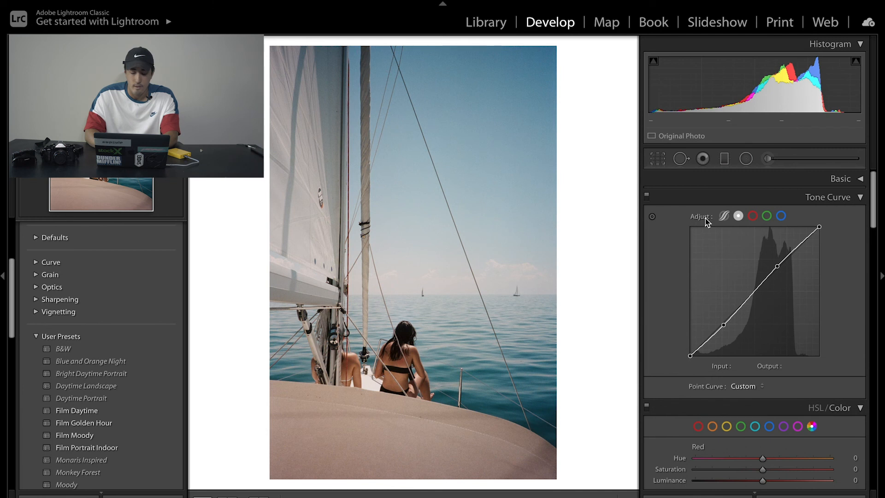
{"action": "key", "text": "Right"}
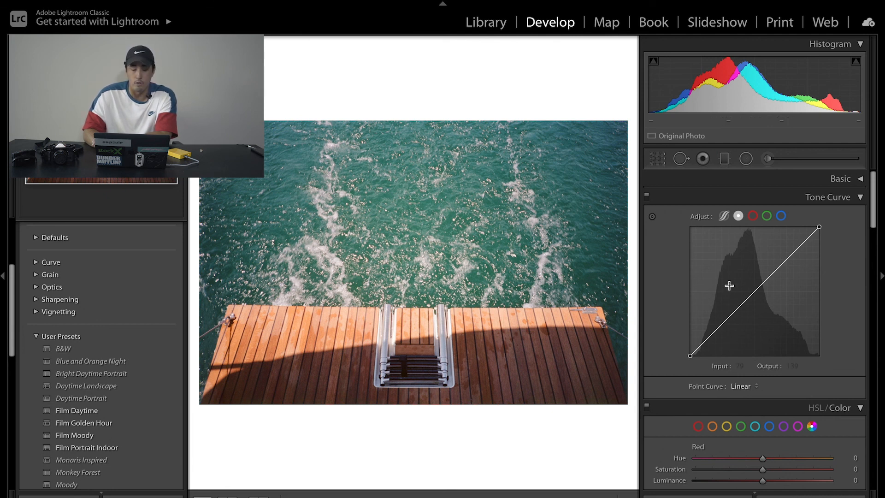
{"action": "left_click", "coordinate": [862, 184]}
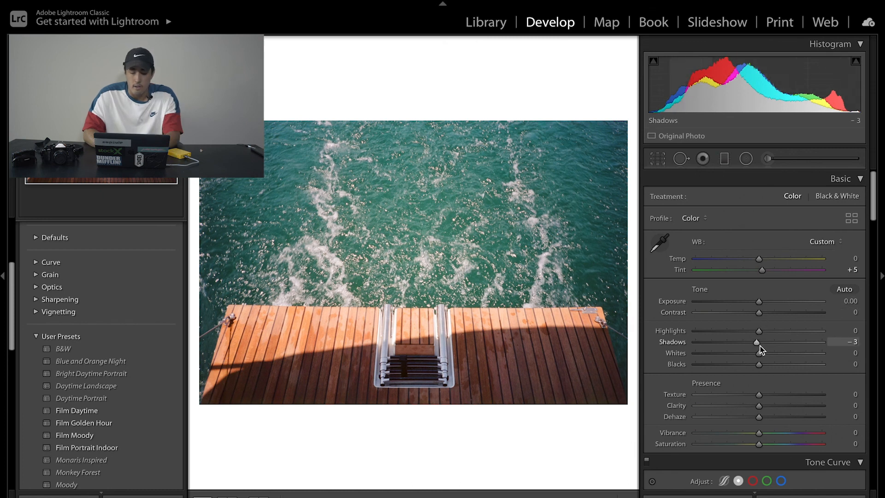
{"action": "left_click_drag", "start_coordinate": [760, 313], "coordinate": [767, 315]}
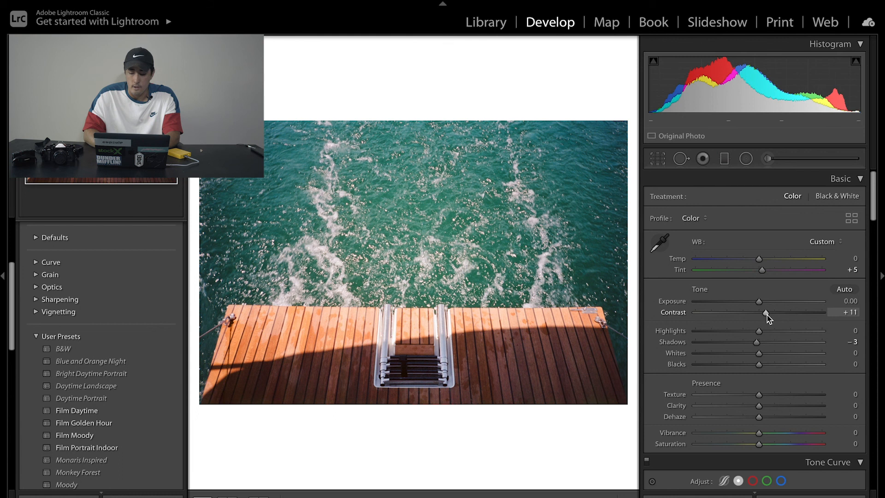
- Set the Blue hue of the wooden deck photo to −5 in the HSL adjustments and straighten the photo by its crop angle
{"action": "scroll", "coordinate": [766, 388], "scroll_direction": "down", "scroll_amount": 10}
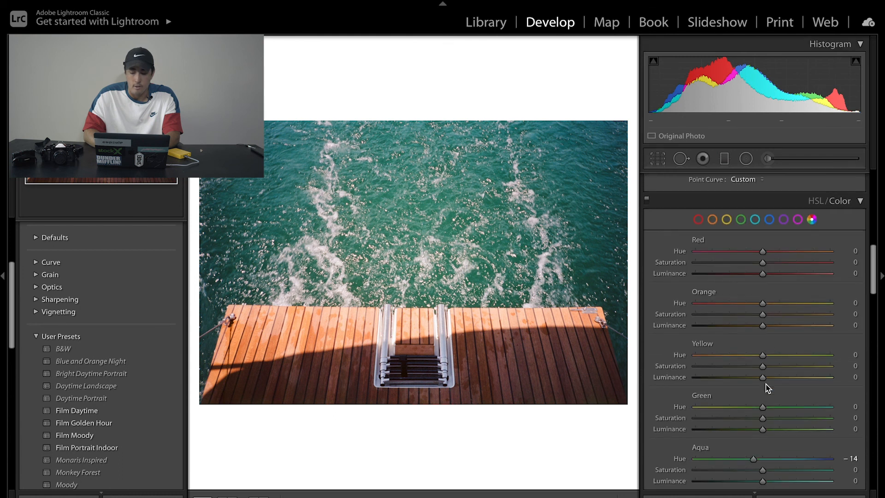
{"action": "scroll", "coordinate": [768, 389], "scroll_direction": "down", "scroll_amount": 1}
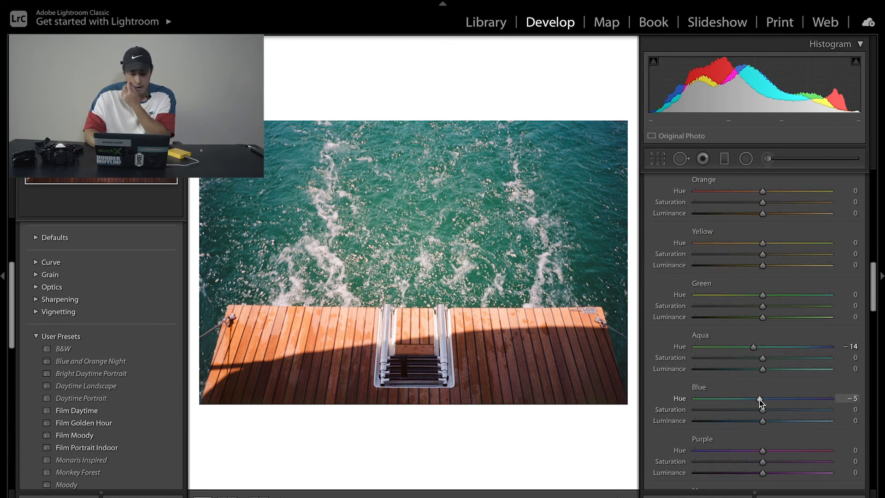
{"action": "left_click", "coordinate": [660, 161]}
{"action": "left_click_drag", "start_coordinate": [747, 233], "coordinate": [765, 237]}
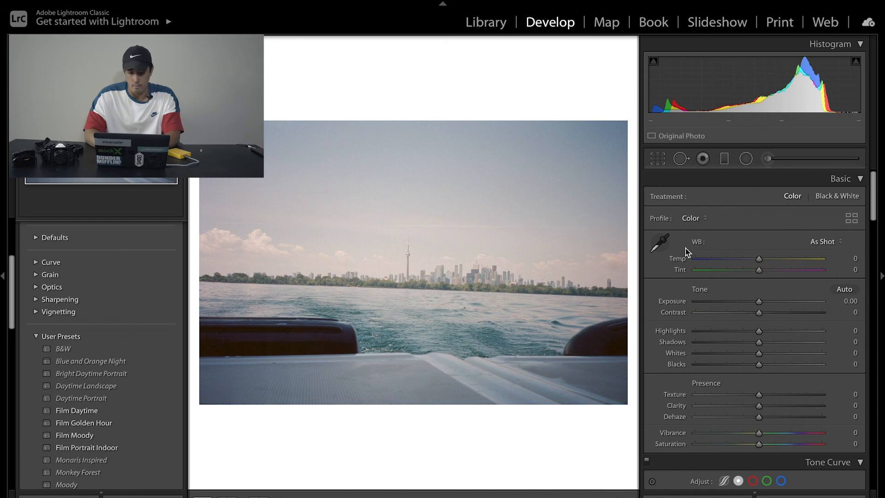
- Straighten the skyline photo by adjusting the crop angle until the horizon is level, and apply the crop
{"action": "left_click", "coordinate": [660, 159]}
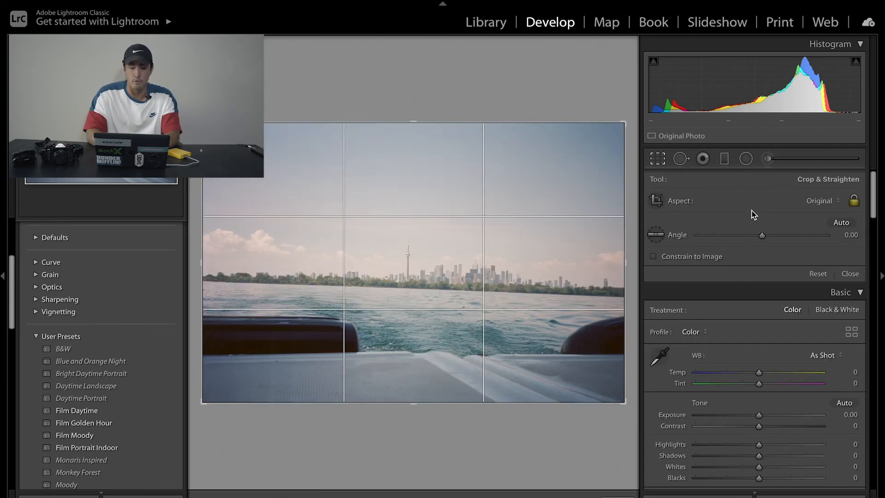
{"action": "left_click_drag", "start_coordinate": [762, 236], "coordinate": [758, 234]}
{"action": "key", "text": "Return"}
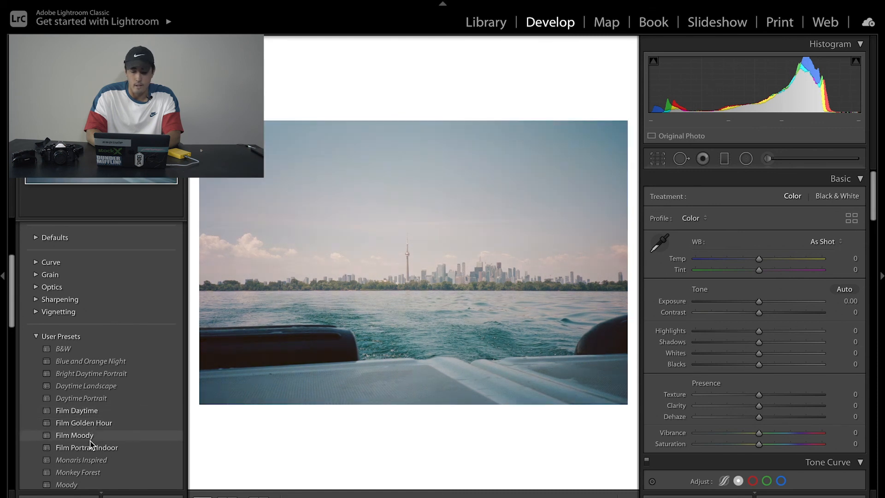
- Apply the Film Daytime preset to the skyline photo and set Temp to +2, Whites to −8 and Contrast to +14
{"action": "left_click", "coordinate": [81, 410]}
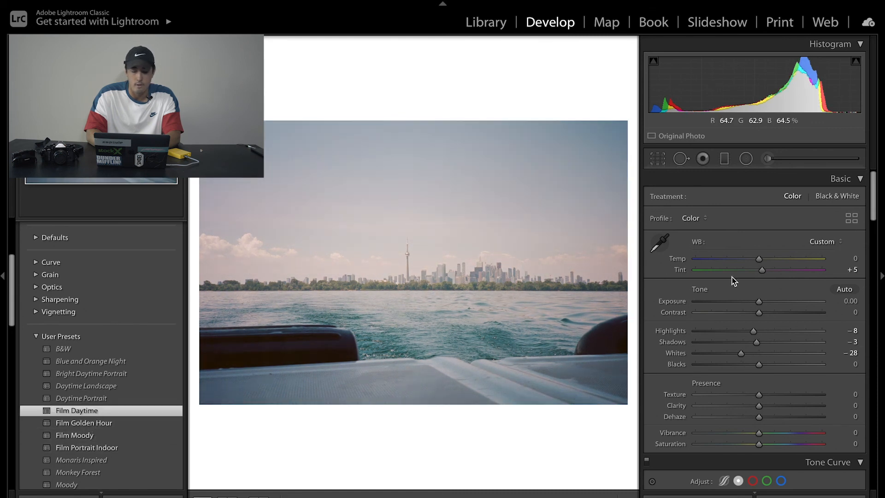
{"action": "left_click_drag", "start_coordinate": [759, 259], "coordinate": [762, 264]}
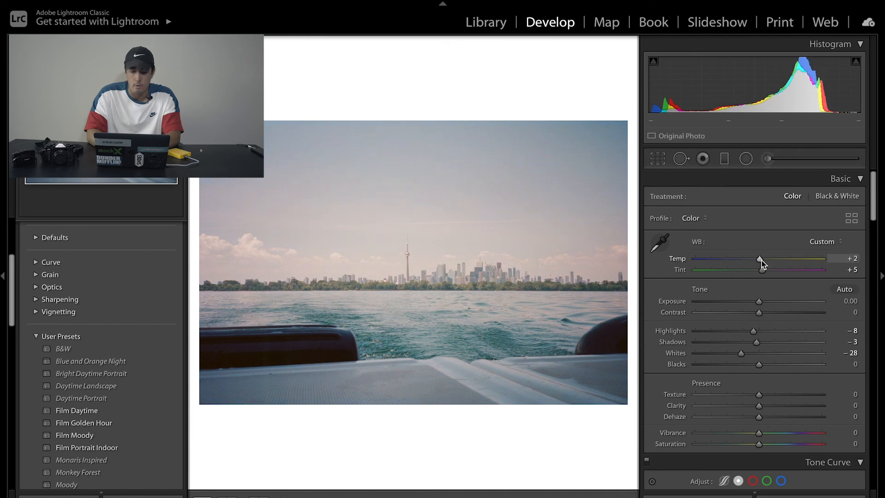
{"action": "double_click", "coordinate": [742, 355]}
{"action": "left_click_drag", "start_coordinate": [759, 354], "coordinate": [753, 354]}
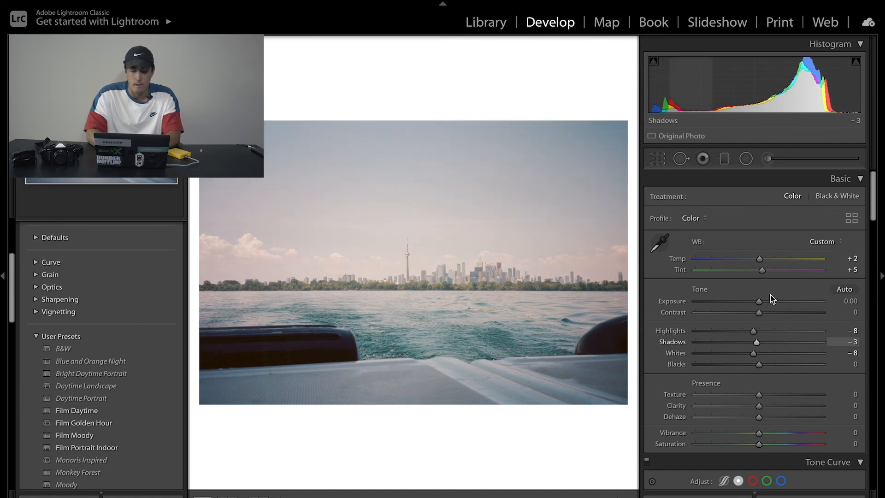
{"action": "left_click_drag", "start_coordinate": [760, 315], "coordinate": [768, 314]}
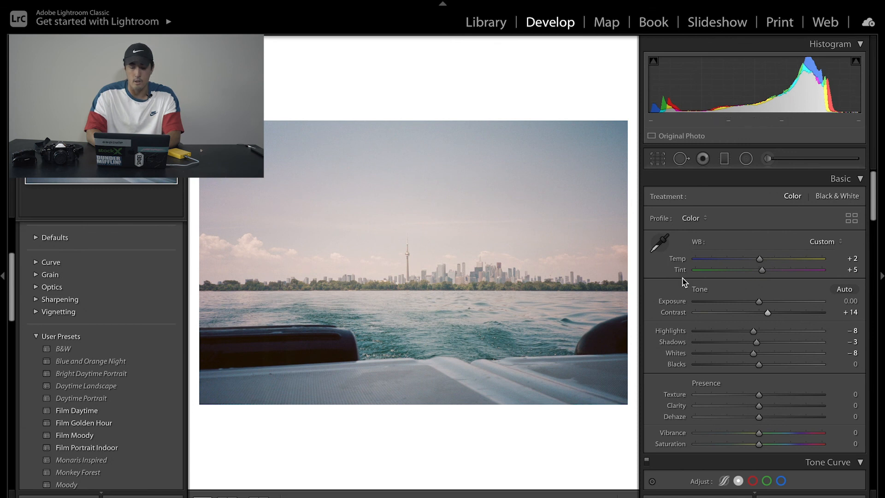
- Set the skyline photo's Blue hue to −7 in the HSL adjustments
{"action": "scroll", "coordinate": [751, 296], "scroll_direction": "down", "scroll_amount": 10}
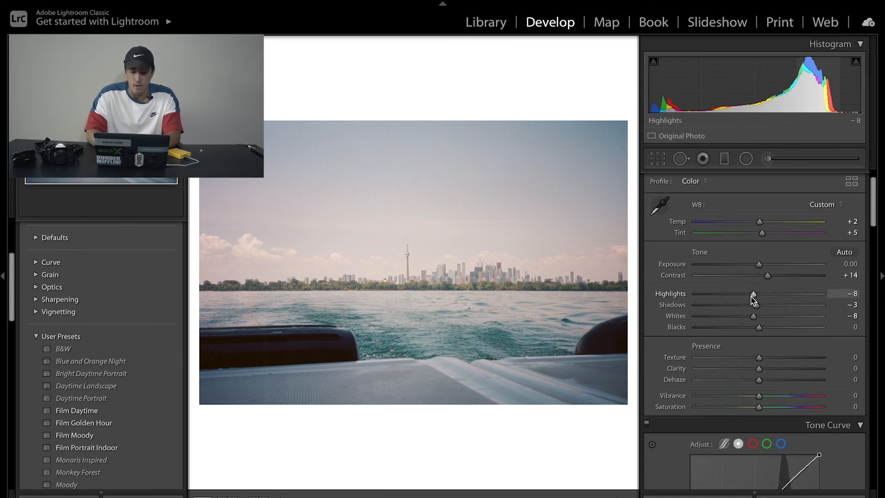
{"action": "scroll", "coordinate": [751, 297], "scroll_direction": "down", "scroll_amount": 8}
{"action": "left_click_drag", "start_coordinate": [763, 190], "coordinate": [758, 193]}
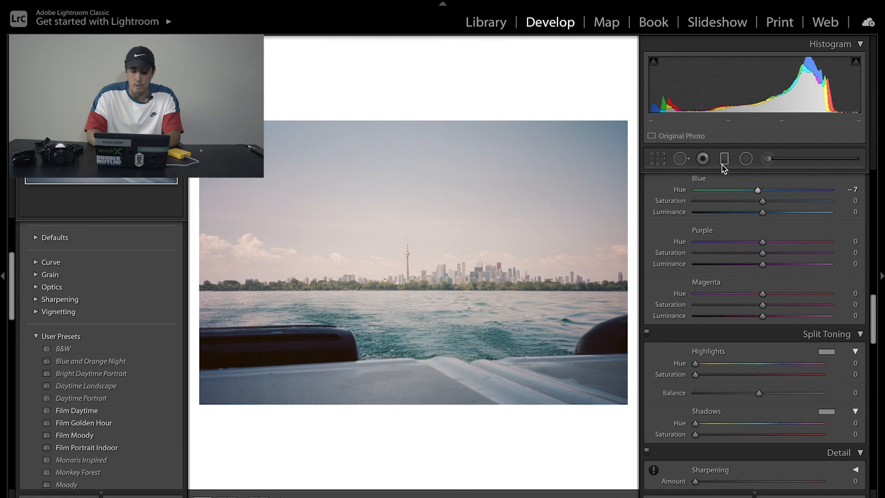
- Add a graduated filter over the sky down to the horizon, reset its Exposure to 0 and set its Temp to −13
{"action": "left_click", "coordinate": [725, 158]}
{"action": "left_click_drag", "start_coordinate": [410, 126], "coordinate": [409, 290]}
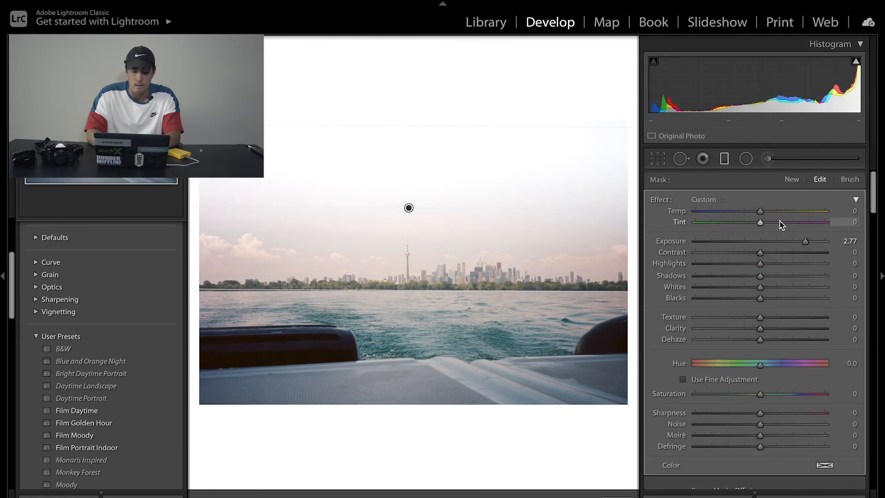
{"action": "double_click", "coordinate": [806, 243]}
{"action": "left_click_drag", "start_coordinate": [761, 212], "coordinate": [753, 214]}
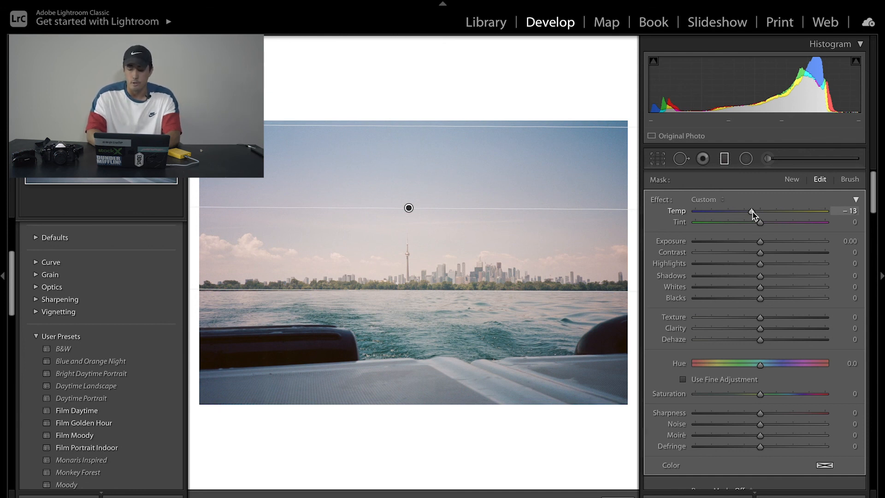
- Move to the lifebuoy photo, apply the Film Daytime preset, and reset Whites and Highlights to 0
{"action": "left_click", "coordinate": [631, 259]}
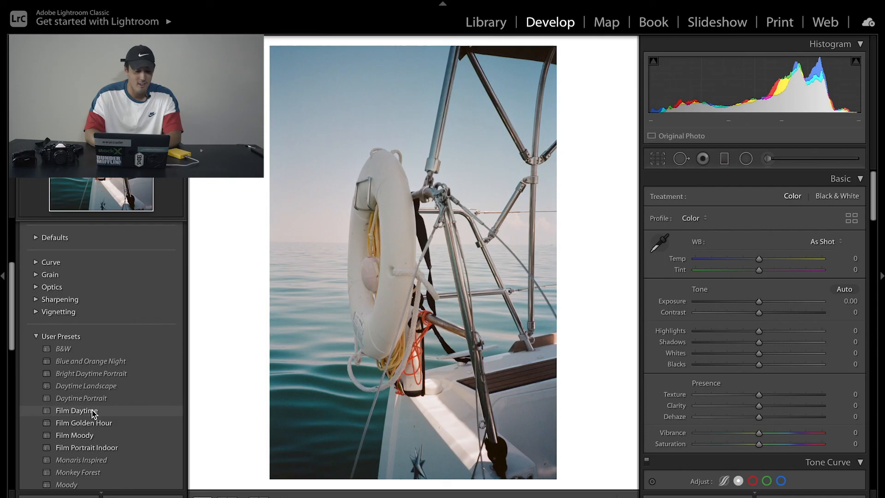
{"action": "left_click", "coordinate": [92, 411]}
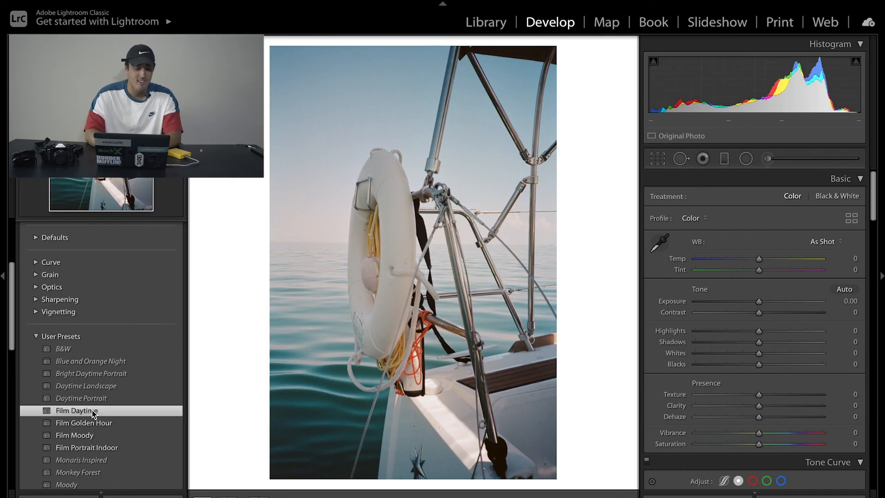
{"action": "double_click", "coordinate": [742, 353]}
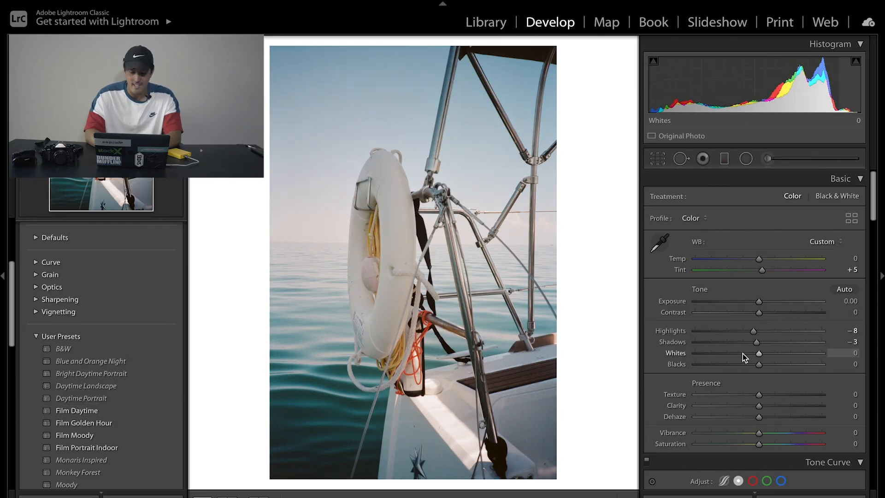
{"action": "double_click", "coordinate": [755, 331]}
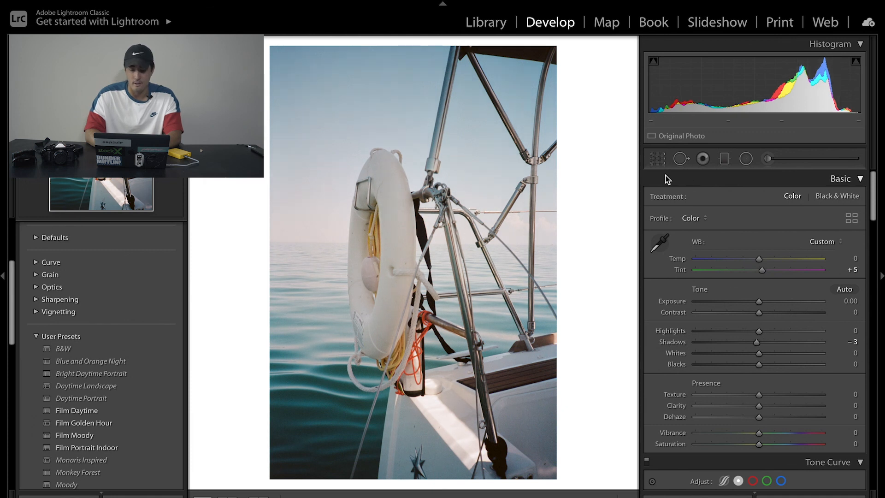
- Straighten the lifebuoy photo with a slight negative crop angle, apply the crop, and lower its Highlights
{"action": "left_click", "coordinate": [657, 160]}
{"action": "left_click_drag", "start_coordinate": [762, 235], "coordinate": [760, 235]}
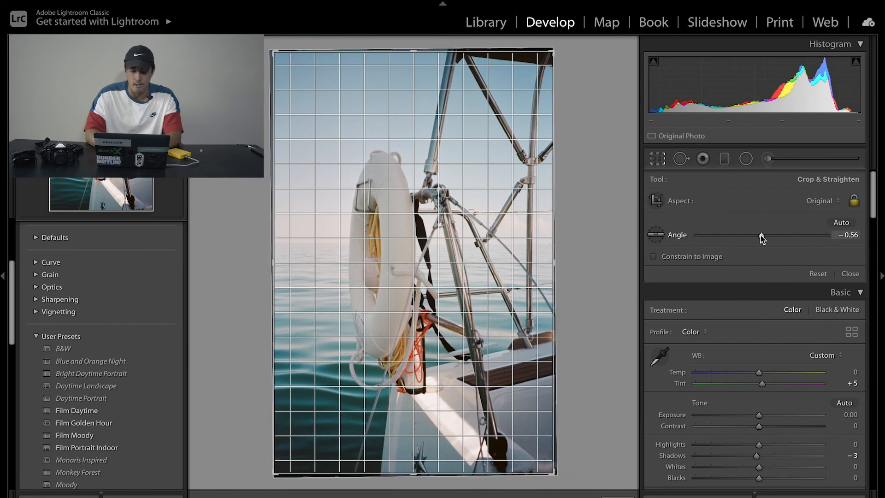
{"action": "left_click_drag", "start_coordinate": [760, 235], "coordinate": [760, 235]}
{"action": "key", "text": "Return"}
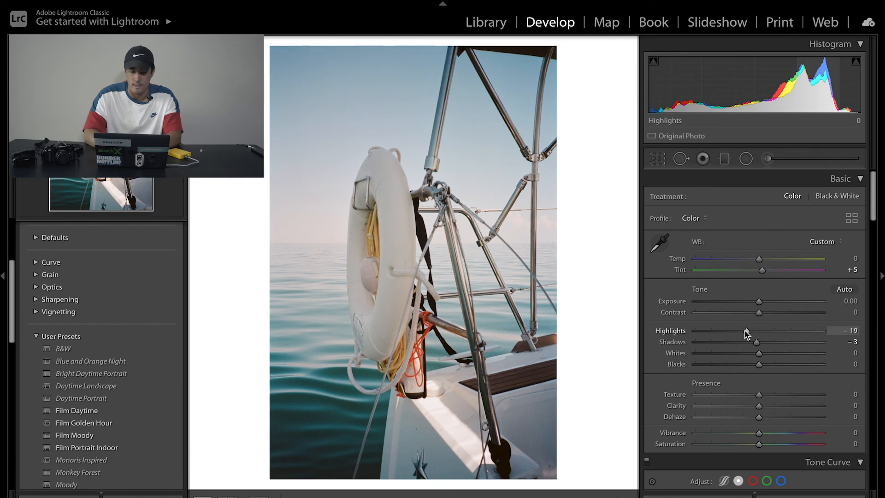
{"action": "left_click_drag", "start_coordinate": [747, 333], "coordinate": [740, 334]}
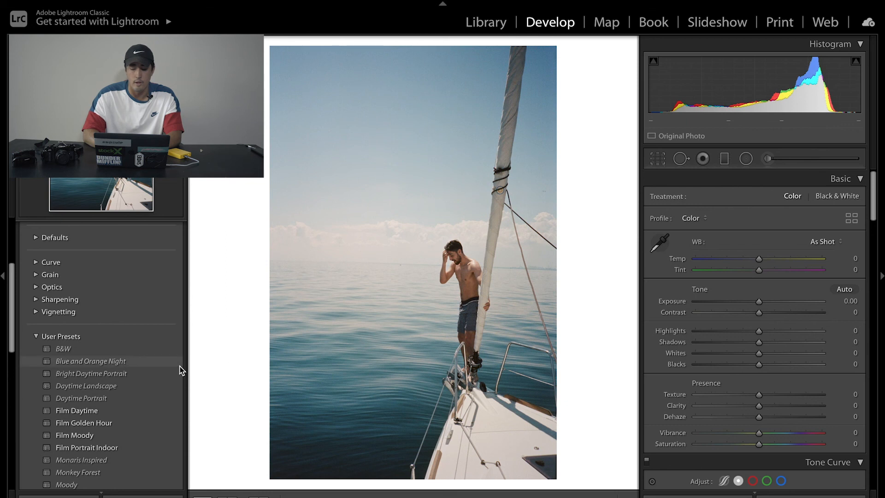
- Straighten the photo of the man on the bow to a crop angle of −2.54
{"action": "left_click", "coordinate": [660, 159]}
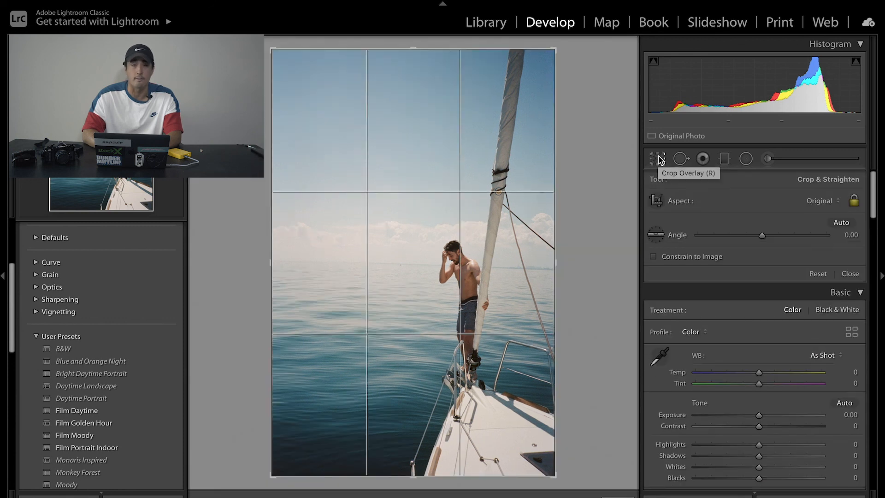
{"action": "left_click_drag", "start_coordinate": [762, 236], "coordinate": [761, 235]}
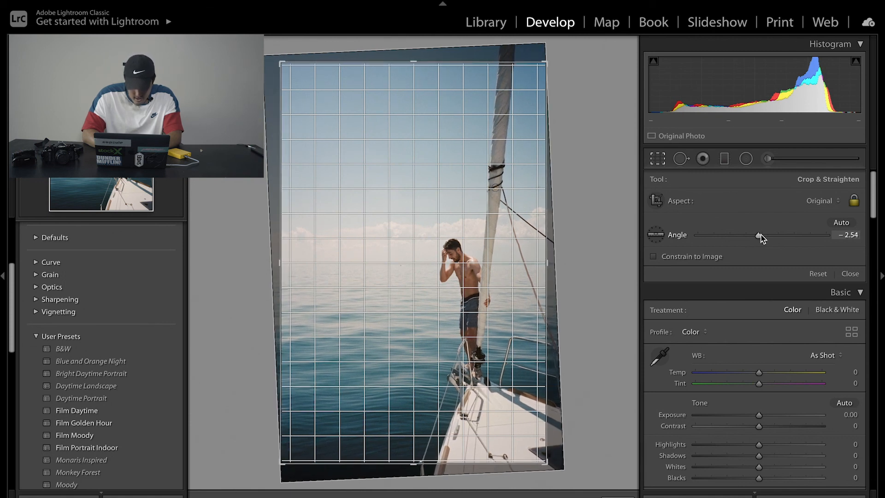